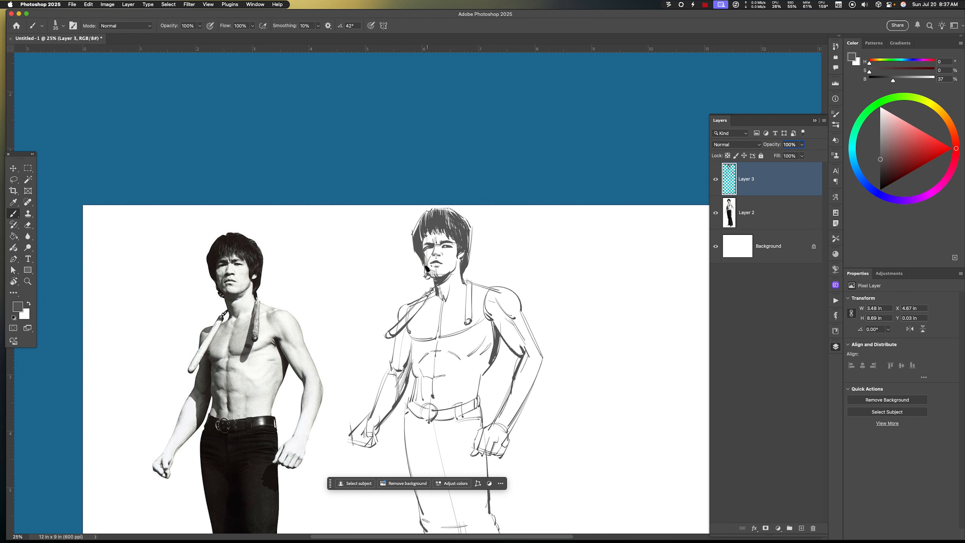
Lower the opacity of Layer 3, which holds the rough figure sketch, to 30%
scroll(517, 263, "down", 4)
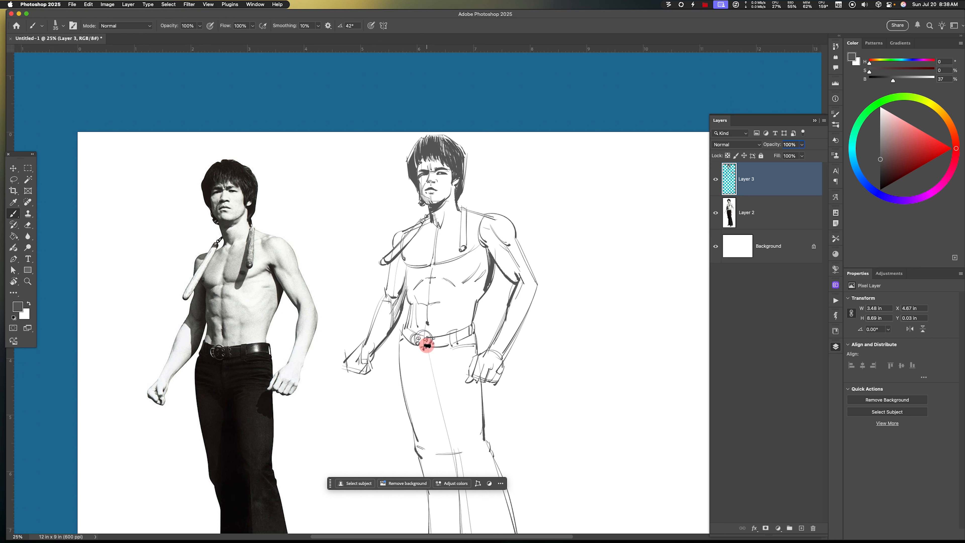
key("super+z")
key("super+minus")
key("v")
left_click(762, 192)
key("3")
key("super+equal")
Add a new empty layer above the faded rough sketch for the refined line drawing
key("super+equal")
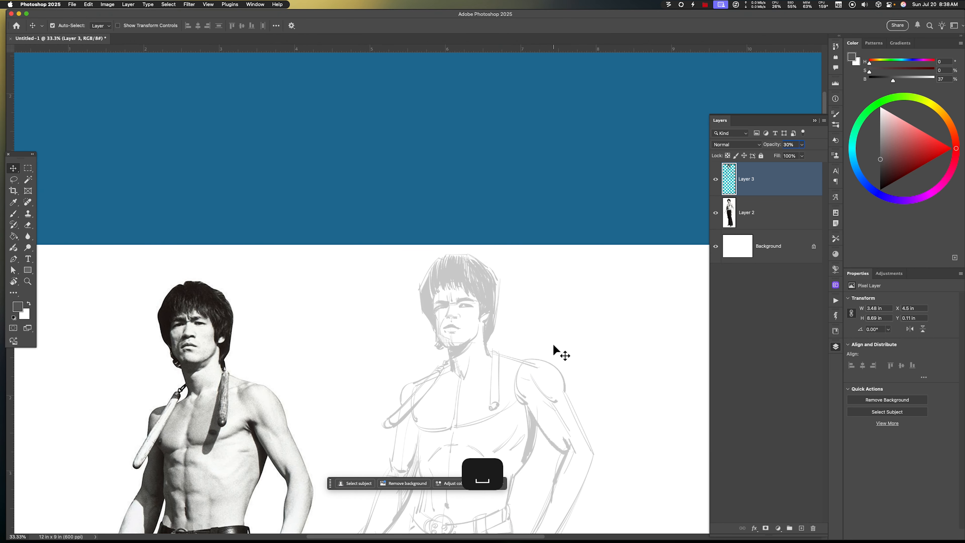
key("super+shift+alt+n")
key("b")
key("super+equal")
left_click_drag(442, 323, 506, 303)
Move the reference photo on Layer 2 closer to the sketch, with both heads at about the same height
key("v")
left_click(760, 246)
left_click_drag(448, 382, 566, 342)
left_click_drag(610, 348, 573, 390)
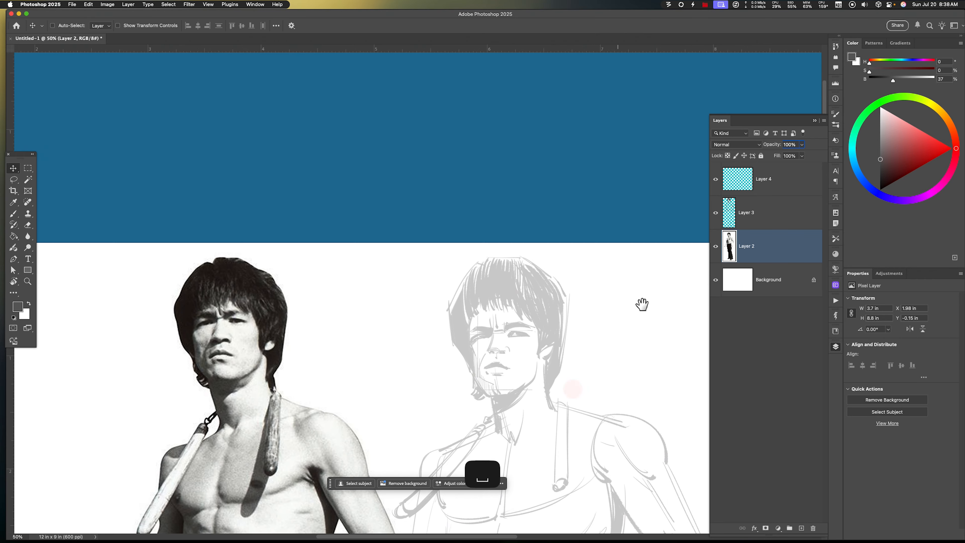
Brush the upper eyelid lines and the side of the nose on Layer 4, tracing the faded sketch
left_click(763, 179)
key("b")
left_click_drag(513, 332, 529, 336)
key("super+z")
mouse_move(471, 339)
left_mouse_down()
mouse_move(488, 334)
mouse_move(490, 345)
left_mouse_up()
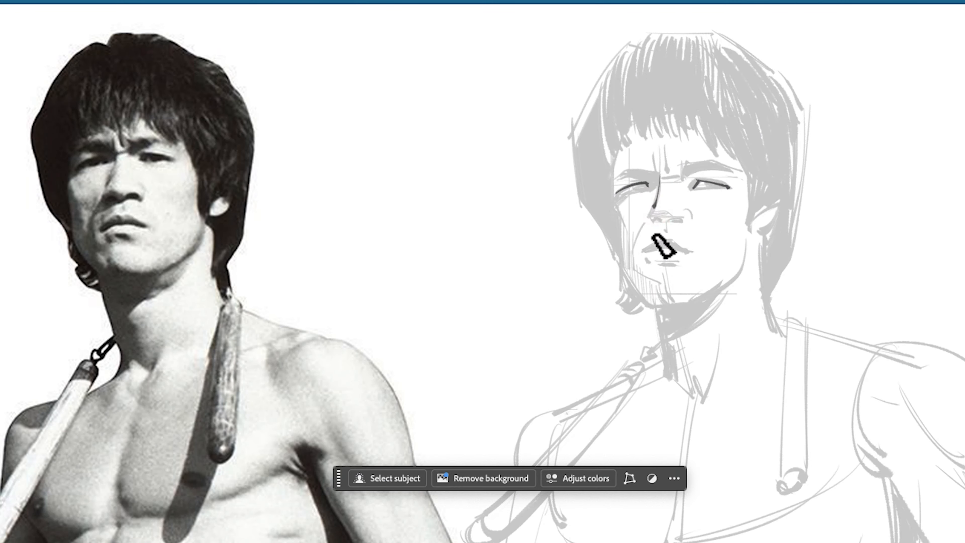
Draw the nostrils, the outline of the lips and the short shadow line below the mouth
left_click_drag(673, 221, 686, 219)
mouse_move(654, 220)
left_mouse_down()
mouse_move(661, 241)
mouse_move(694, 252)
left_mouse_up()
key("super+z")
mouse_move(675, 239)
left_mouse_down()
mouse_move(651, 238)
mouse_move(697, 246)
mouse_move(646, 239)
mouse_move(647, 260)
left_mouse_up()
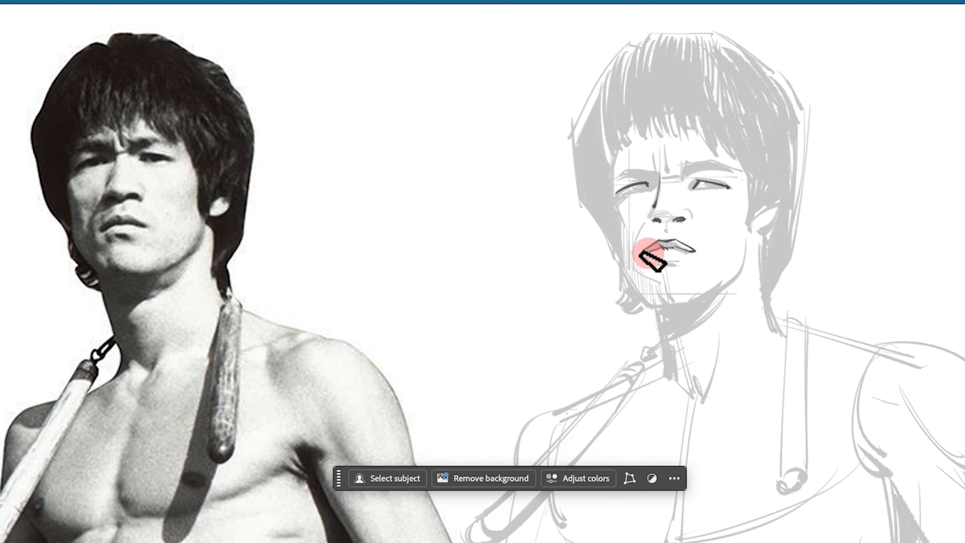
key("super+z")
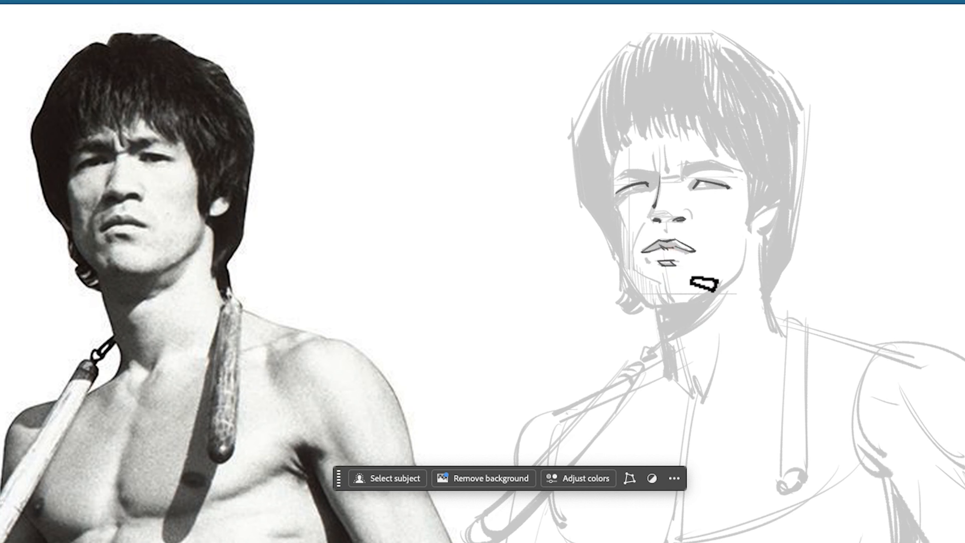
Outline both eyebrows and refine the eyes beneath them with thin brush lines
key("super+z")
mouse_move(648, 190)
left_mouse_down()
mouse_move(632, 176)
mouse_move(614, 179)
mouse_move(632, 168)
mouse_move(683, 178)
left_mouse_up()
mouse_move(683, 177)
left_mouse_down()
mouse_move(681, 166)
mouse_move(705, 161)
mouse_move(734, 169)
mouse_move(691, 189)
mouse_move(711, 188)
left_mouse_up()
key("super+z")
left_click_drag(710, 186, 719, 187)
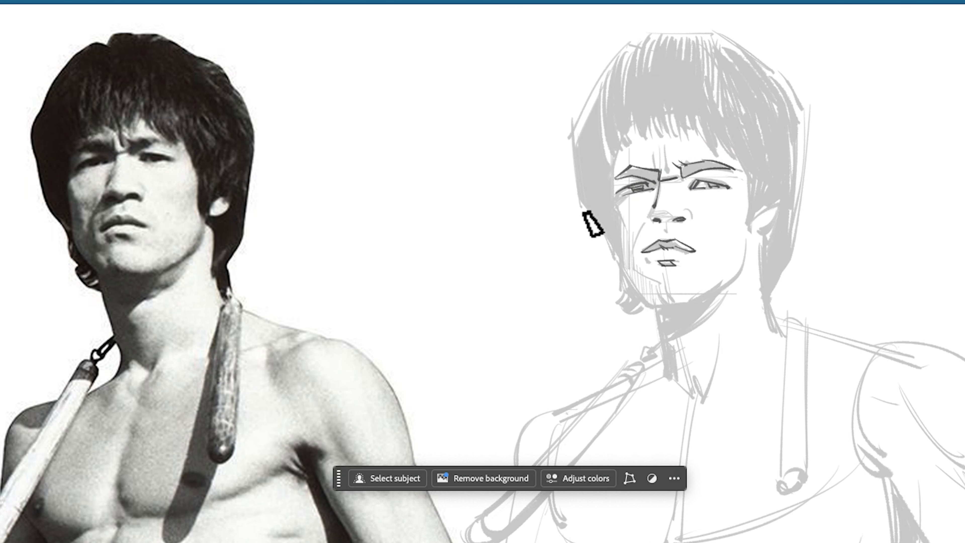
Draw the face contour from the shadowed temple down the cheek and around the chin and jaw
mouse_move(620, 148)
left_mouse_down()
mouse_move(613, 198)
mouse_move(625, 274)
left_mouse_up()
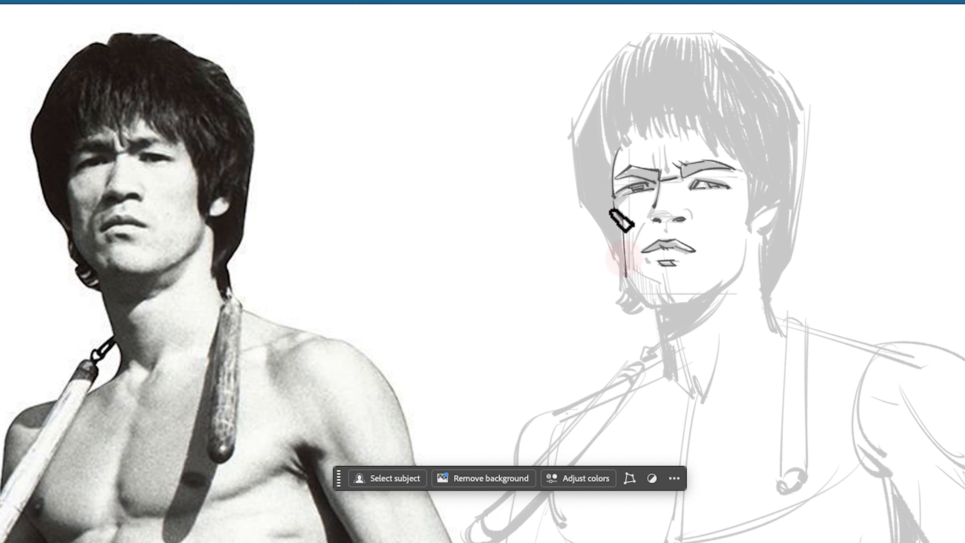
key("super+z")
mouse_move(623, 221)
left_mouse_down()
mouse_move(660, 315)
mouse_move(611, 262)
mouse_move(675, 297)
mouse_move(740, 260)
mouse_move(667, 298)
left_mouse_up()
key("super+z")
key("super+z")
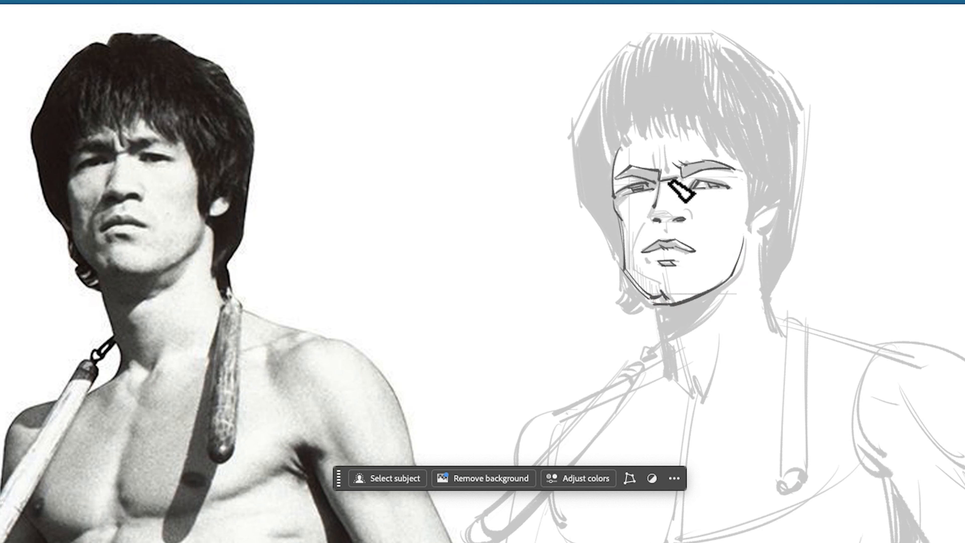
Fill in both eyebrows with dark strokes and add the vertical frown crease between them
mouse_move(659, 182)
left_mouse_down()
mouse_move(689, 189)
mouse_move(685, 161)
mouse_move(721, 162)
mouse_move(733, 166)
mouse_move(729, 185)
left_mouse_up()
left_click_drag(623, 188, 658, 179)
left_click_drag(661, 138, 670, 171)
key("super+z")
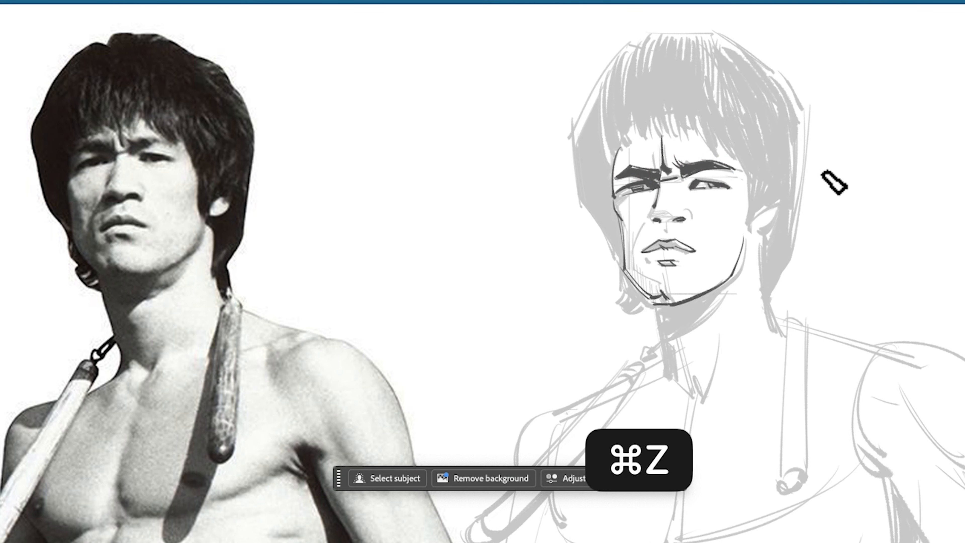
Draw the cheek fold running down from the nose and the small crease at the mouth corner
left_click_drag(648, 259, 655, 263)
mouse_move(656, 213)
left_mouse_down()
mouse_move(689, 222)
mouse_move(631, 275)
mouse_move(634, 253)
left_mouse_up()
key("super+z")
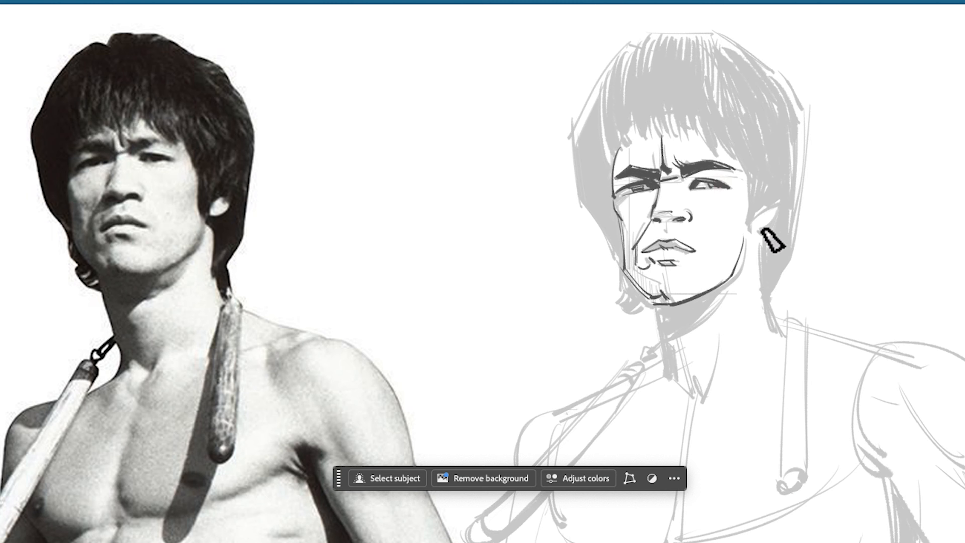
Outline the hair on the shadowed side of the face and draw the curled tips beside the chin
mouse_move(568, 133)
left_mouse_down()
mouse_move(581, 205)
mouse_move(621, 266)
left_mouse_up()
key("super+z")
left_click_drag(584, 215, 622, 285)
mouse_move(614, 289)
left_mouse_down()
mouse_move(640, 297)
mouse_move(646, 314)
left_mouse_up()
Draw the individual hair strands of the fringe across the forehead with long tapered strokes
mouse_move(645, 83)
left_mouse_down()
mouse_move(656, 144)
mouse_move(651, 137)
left_mouse_up()
left_click_drag(643, 66, 640, 144)
left_click_drag(622, 73, 637, 145)
left_click_drag(618, 89, 628, 152)
mouse_move(685, 70)
left_mouse_down()
mouse_move(697, 140)
mouse_move(688, 144)
left_mouse_up()
mouse_move(675, 61)
left_mouse_down()
mouse_move(680, 144)
mouse_move(667, 147)
left_mouse_up()
left_click_drag(659, 80, 660, 142)
left_click_drag(706, 101, 727, 154)
left_click_drag(697, 99, 700, 134)
Outline the hair over the crown and down behind the ear to the shoulder
left_click_drag(635, 45, 587, 108)
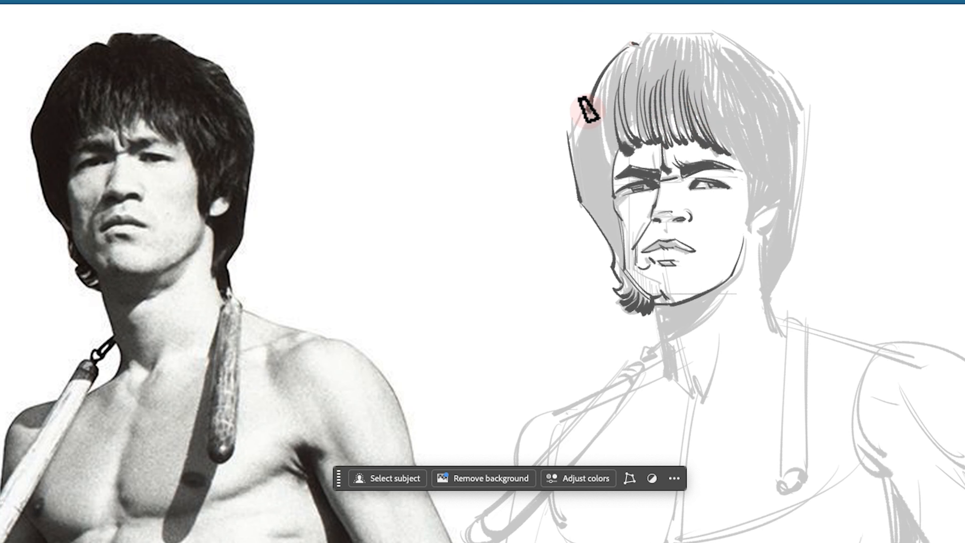
left_click_drag(644, 44, 654, 34)
mouse_move(654, 34)
left_mouse_down()
mouse_move(734, 37)
mouse_move(778, 80)
left_mouse_up()
mouse_move(782, 86)
left_mouse_down()
mouse_move(801, 151)
mouse_move(783, 271)
left_mouse_up()
left_click_drag(805, 167, 797, 218)
mouse_move(789, 269)
left_mouse_down()
mouse_move(769, 311)
mouse_move(782, 325)
left_mouse_up()
left_click_drag(754, 235, 771, 329)
Draw the ear and the sideburn edge in front of it
left_click_drag(771, 208, 765, 233)
key("super+z")
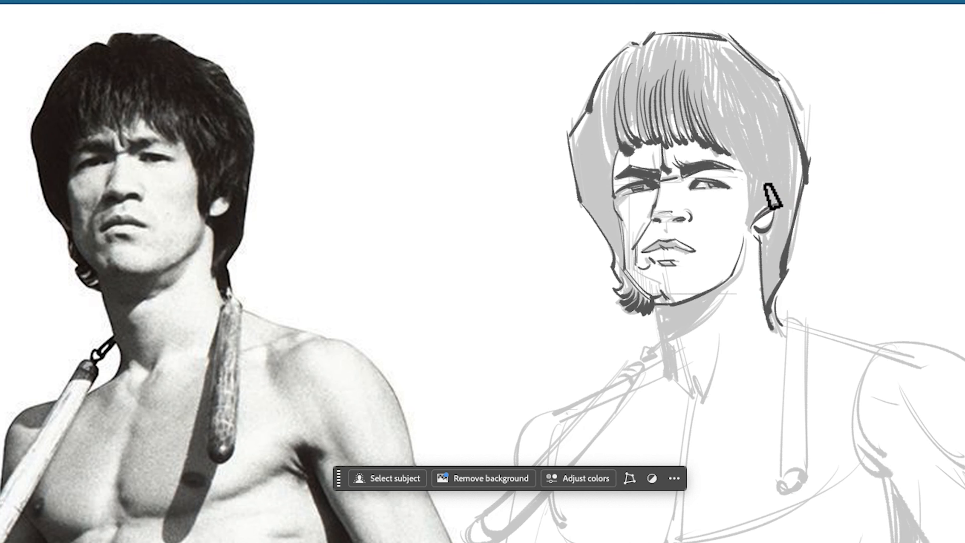
mouse_move(747, 183)
left_mouse_down()
mouse_move(739, 224)
mouse_move(752, 244)
left_mouse_up()
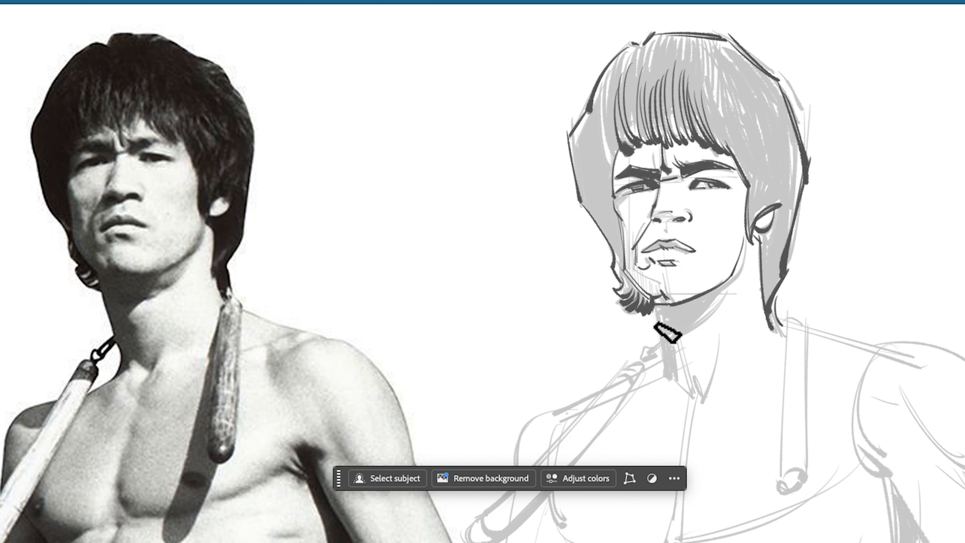
Draw the neck lines, including the shadow edge under the jaw and the throat down to the collarbone notch
left_click_drag(659, 327, 684, 401)
left_click_drag(728, 292, 667, 322)
left_click_drag(670, 315, 701, 401)
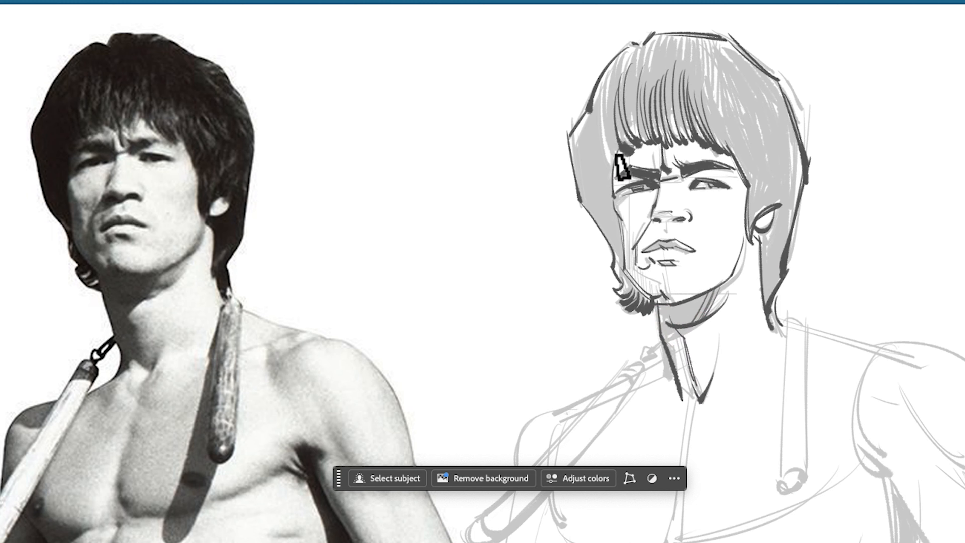
Add more hair strands to the fringe above the temple on the shadowed side of the face
left_click_drag(597, 99, 607, 154)
left_click_drag(603, 89, 616, 159)
left_click_drag(598, 114, 610, 157)
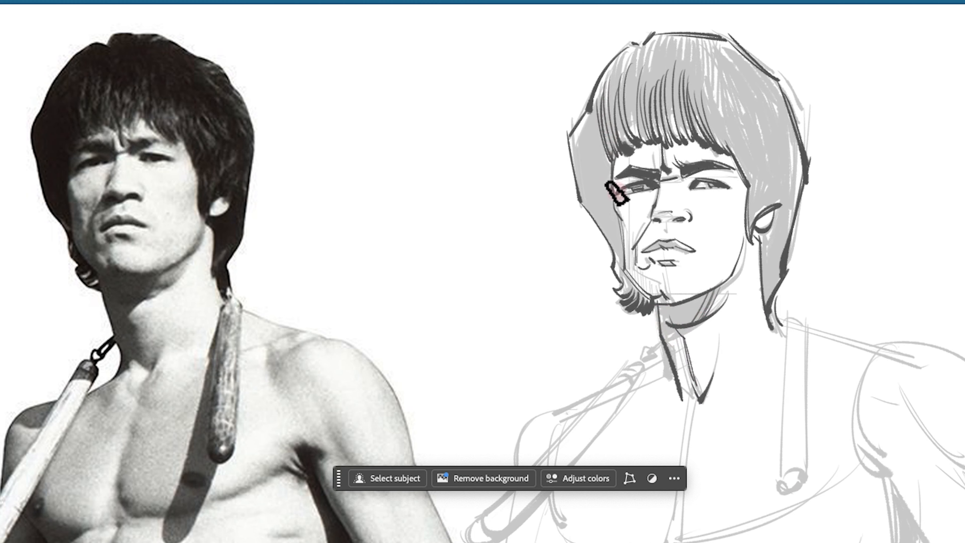
key("super+z")
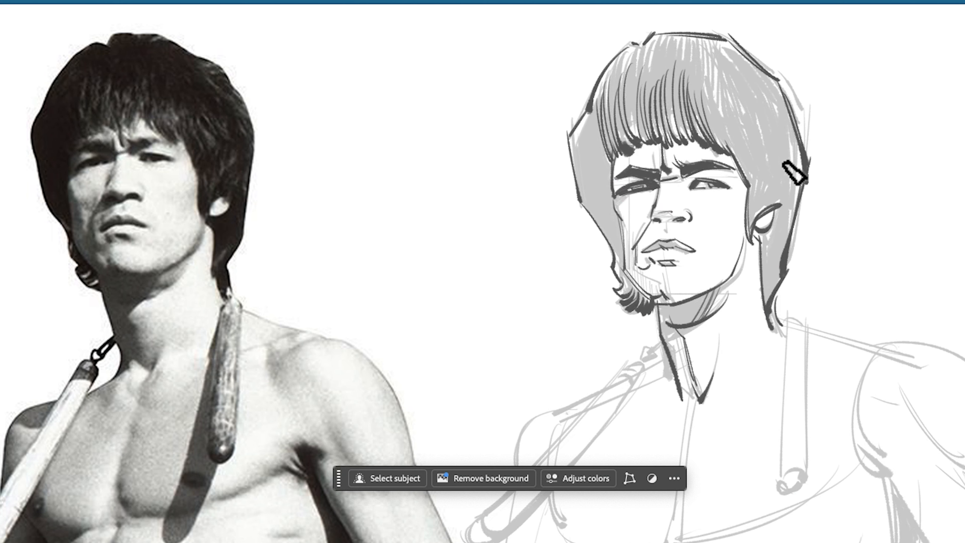
Strengthen the pupils, the base of the nose with the groove above the lip, and the jawline
left_click_drag(698, 182, 715, 187)
left_click_drag(632, 188, 642, 186)
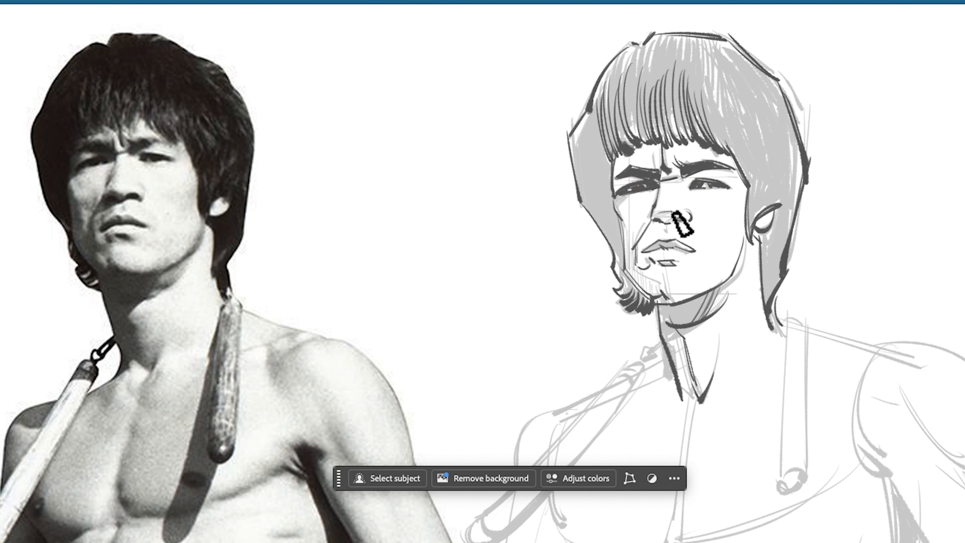
left_click_drag(654, 219, 663, 221)
left_click_drag(666, 223, 667, 238)
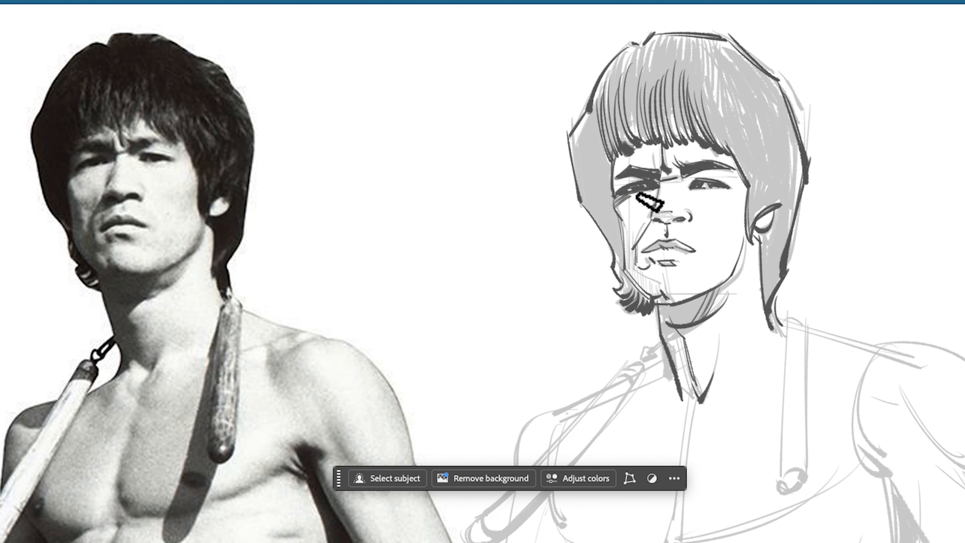
left_click_drag(742, 234, 732, 277)
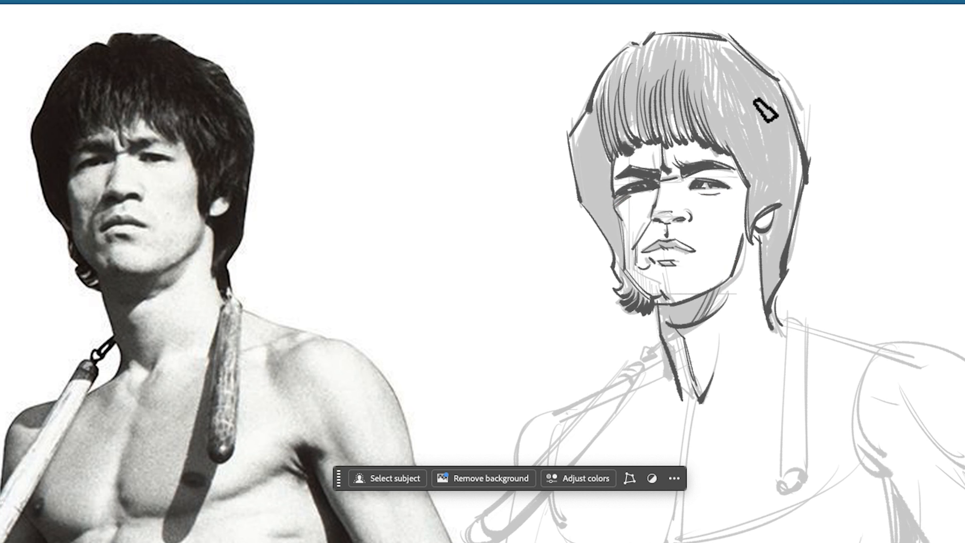
Darken the hair with bold strokes at the crown, around the ear and along both sides of the head
left_click_drag(745, 76, 780, 158)
left_click_drag(766, 88, 788, 161)
left_click_drag(778, 100, 796, 158)
left_click_drag(763, 240, 767, 283)
left_click_drag(779, 224, 772, 283)
left_click_drag(717, 117, 749, 191)
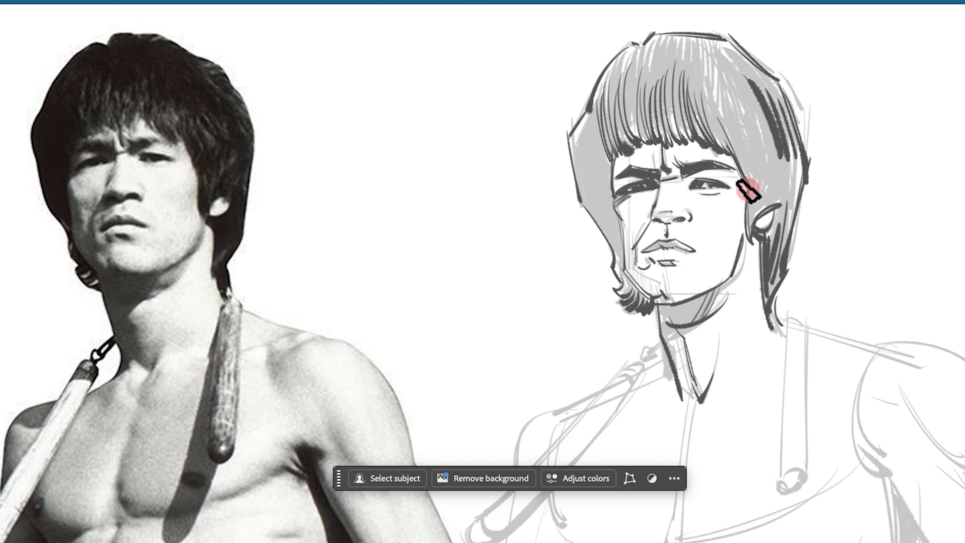
left_click_drag(692, 54, 765, 137)
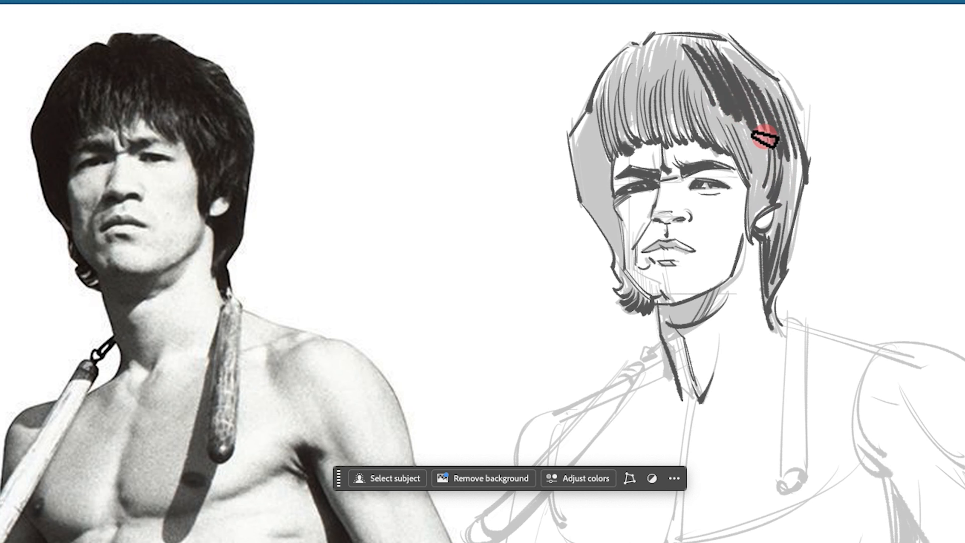
mouse_move(669, 38)
left_mouse_down()
mouse_move(648, 105)
mouse_move(665, 99)
left_mouse_up()
mouse_move(646, 51)
left_mouse_down()
mouse_move(629, 129)
mouse_move(599, 178)
mouse_move(594, 207)
mouse_move(615, 222)
left_mouse_up()
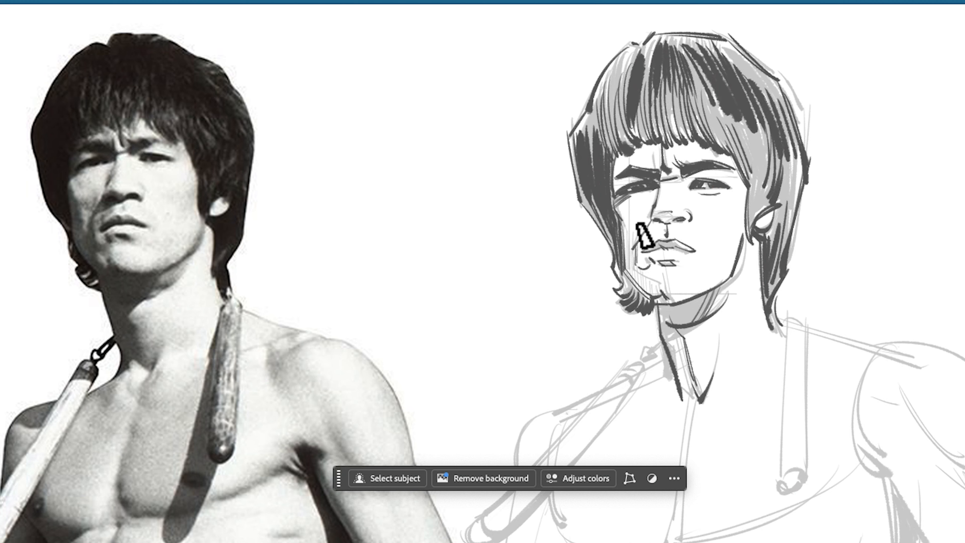
Hatch the shadowed side of the face along the cheek, the chin and beside the nose
mouse_move(625, 233)
left_mouse_down()
mouse_move(627, 273)
mouse_move(645, 287)
left_mouse_up()
left_click_drag(650, 271, 652, 300)
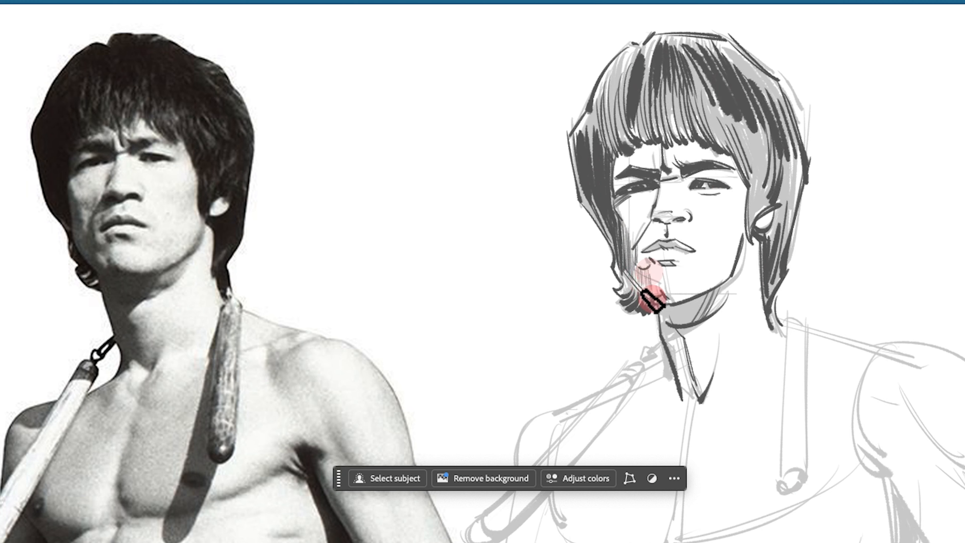
left_click_drag(662, 266, 663, 296)
left_click_drag(653, 223, 654, 230)
left_click_drag(655, 222, 657, 229)
left_click_drag(660, 223, 643, 232)
left_click_drag(647, 223, 647, 231)
left_click_drag(652, 223, 656, 233)
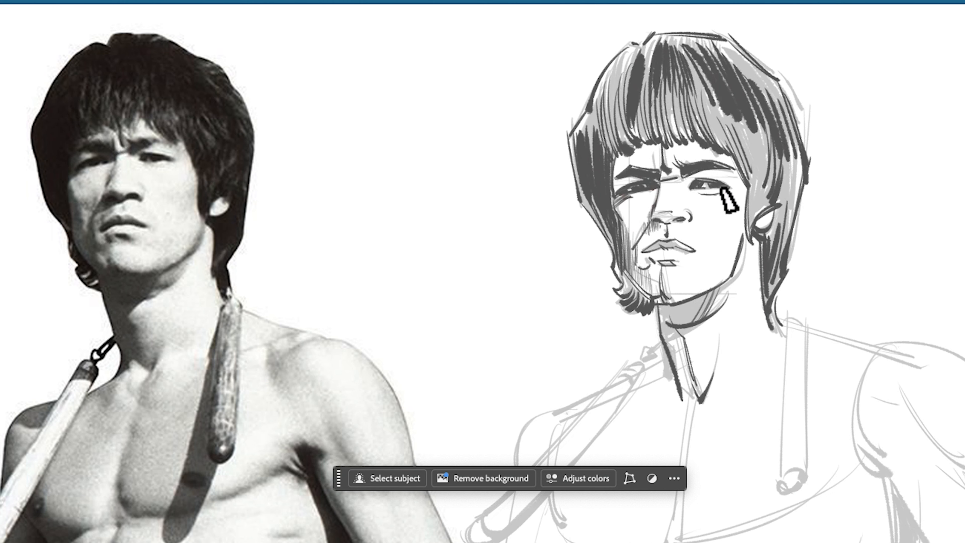
Shade under the jaw and down the shadowed side of the neck with hatching strokes
left_click_drag(706, 295, 684, 321)
left_click_drag(692, 301, 678, 321)
left_click_drag(686, 299, 669, 319)
mouse_move(673, 296)
left_mouse_down()
mouse_move(663, 316)
mouse_move(679, 384)
left_mouse_up()
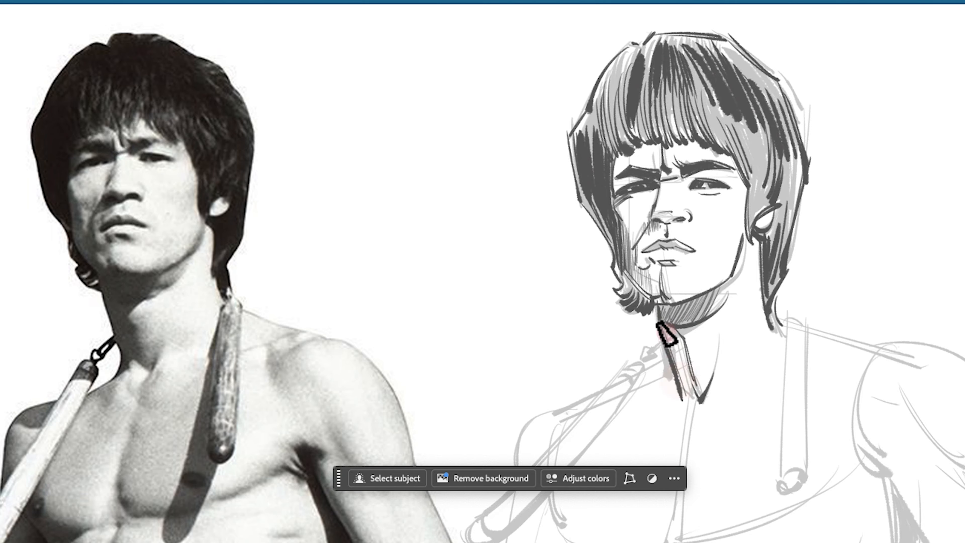
left_click_drag(668, 331, 683, 389)
mouse_move(673, 335)
left_mouse_down()
mouse_move(686, 381)
mouse_move(657, 308)
left_mouse_up()
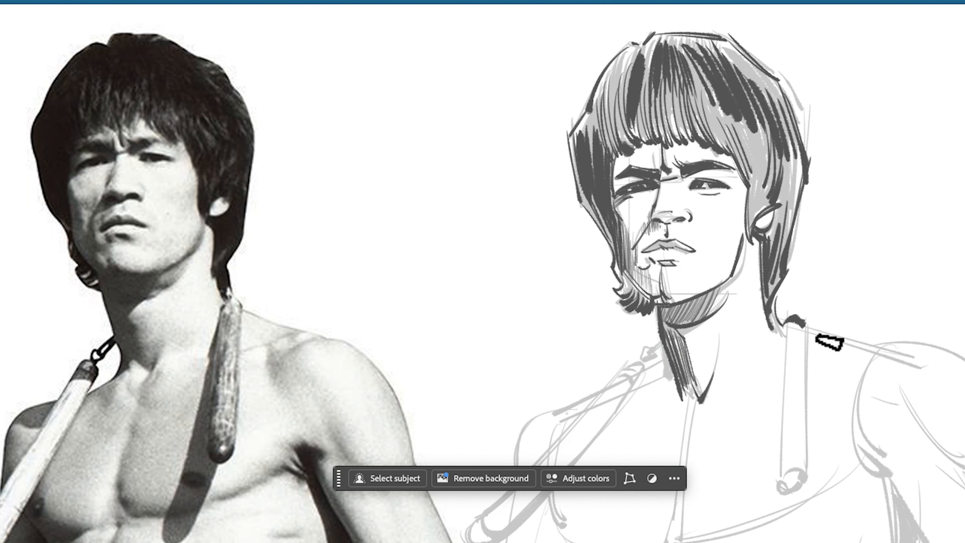
Outline the nunchaku stick hanging straight down from the shoulder below the long hair
key("super+z")
left_click_drag(782, 321, 791, 322)
key("super+z")
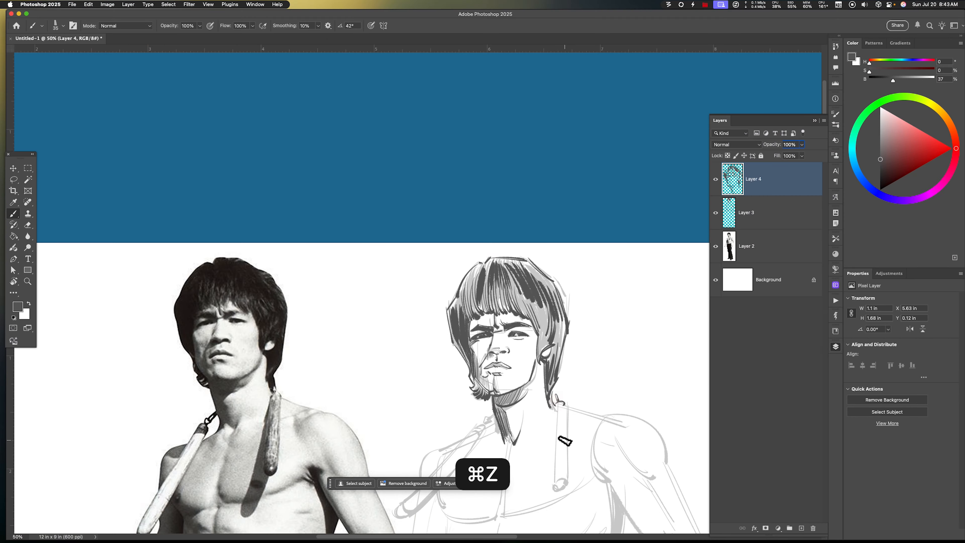
left_click_drag(556, 406, 550, 493)
key("super+z")
mouse_move(565, 405)
left_mouse_down()
mouse_move(567, 488)
mouse_move(599, 396)
left_mouse_up()
key("super+z")
key("super+z")
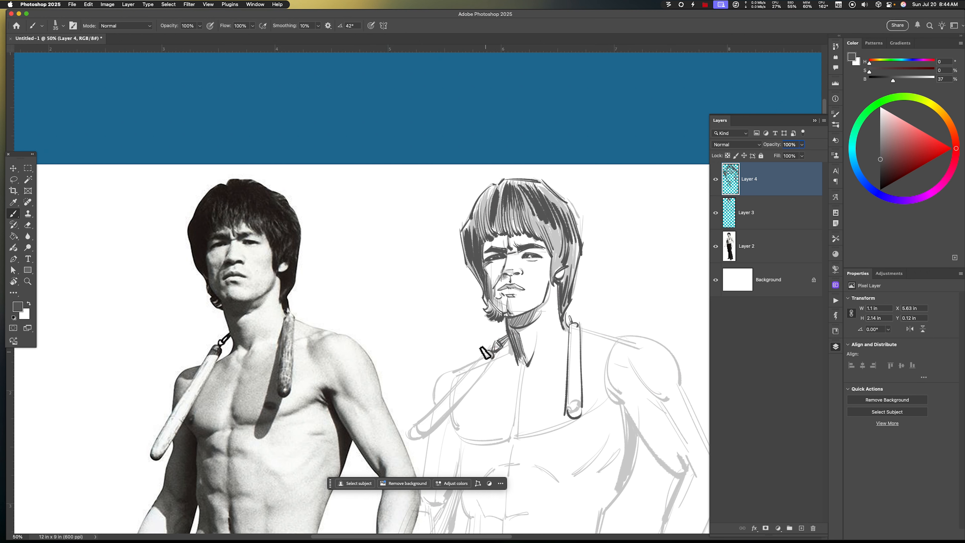
Outline the second nunchaku stick, slanting down from the chain across the opposite shoulder
mouse_move(486, 352)
left_mouse_down()
mouse_move(414, 432)
mouse_move(422, 435)
left_mouse_up()
key("super+z")
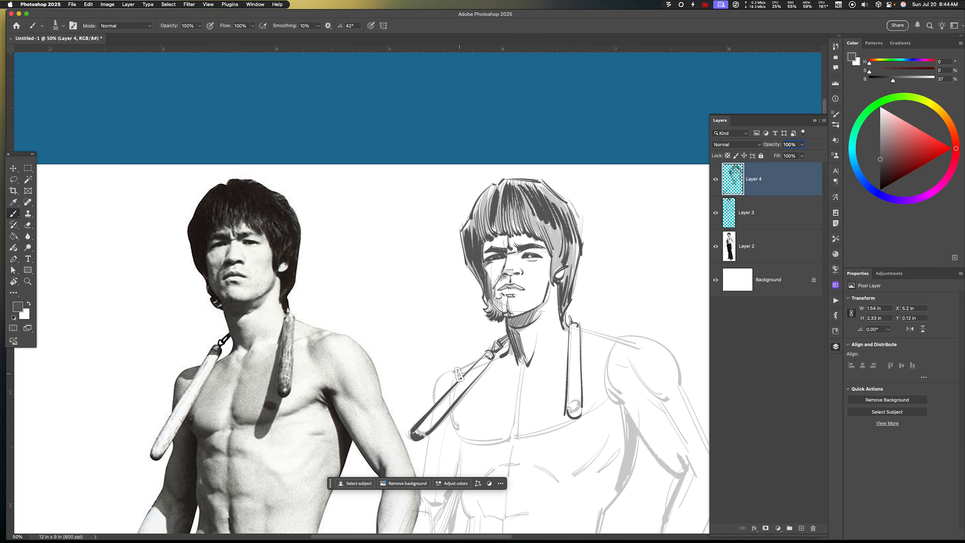
key("super+z")
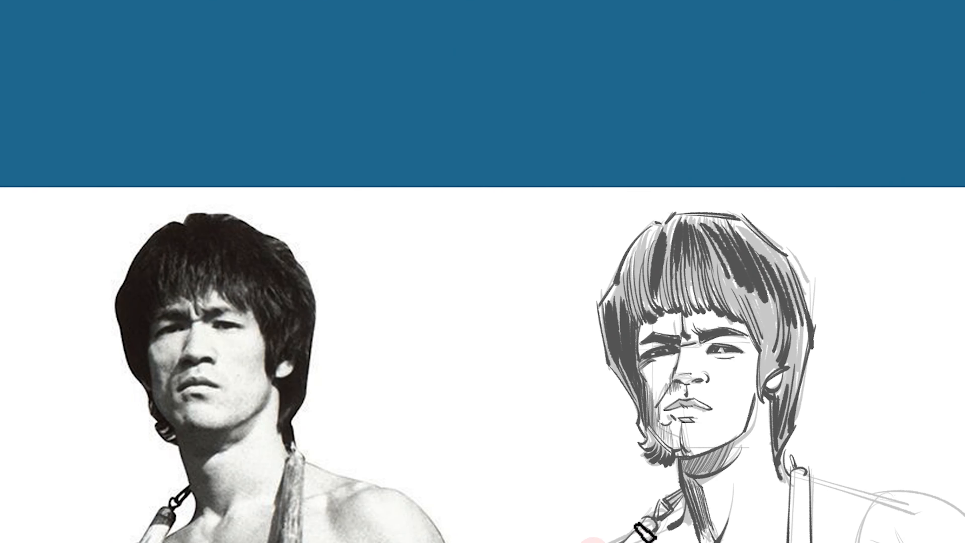
Draw the shoulder and chest contours with the breastbone line, continuing down the shadowed side of the torso
left_click_drag(654, 532, 678, 521)
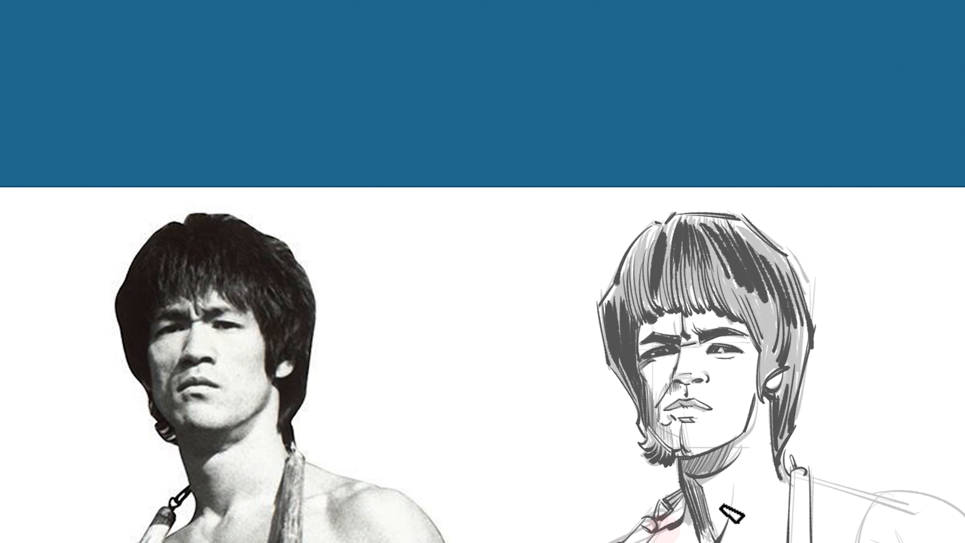
mouse_move(729, 541)
left_mouse_down()
mouse_move(707, 492)
mouse_move(675, 542)
left_mouse_up()
left_click_drag(637, 487, 646, 406)
left_click_drag(541, 489, 575, 496)
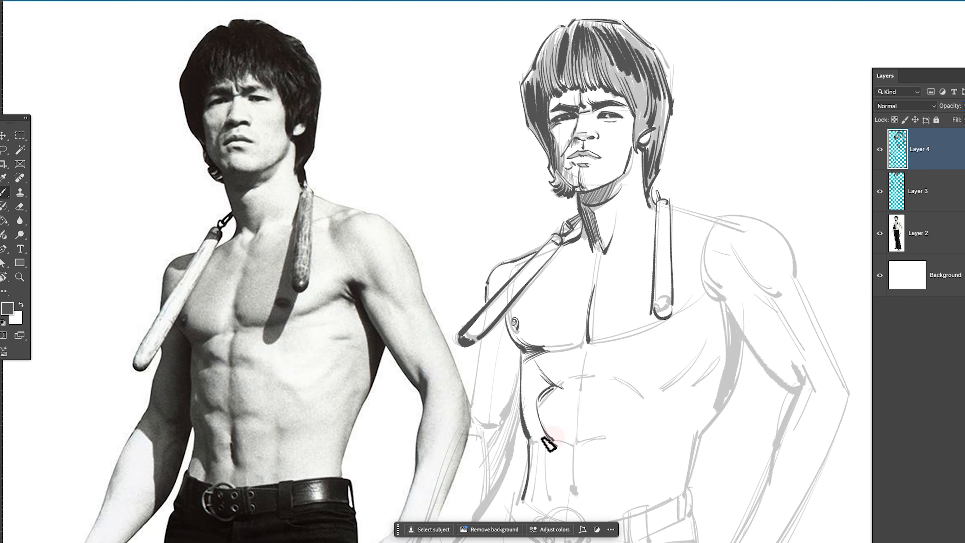
Hatch the shadow along the ribs and waist and outline the upper arm next to it
left_click_drag(552, 482, 549, 506)
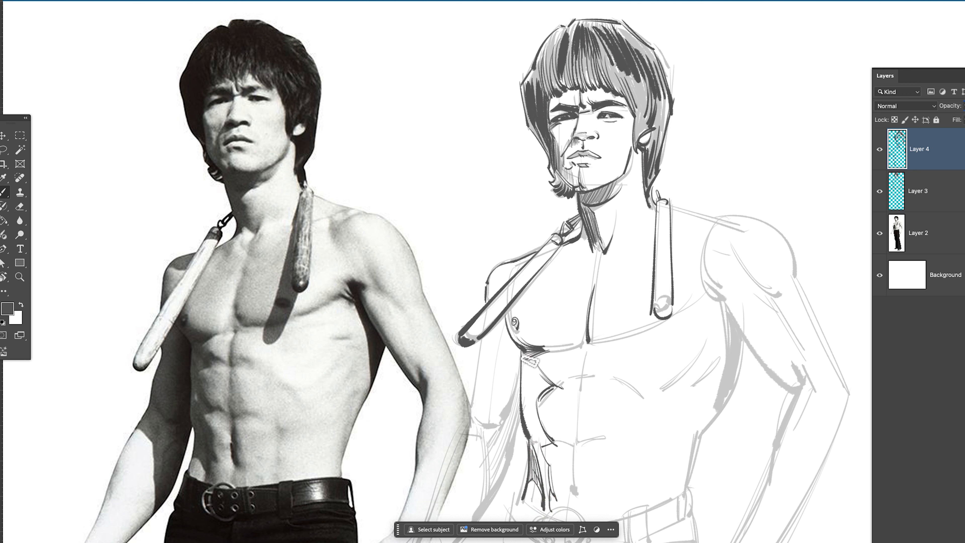
left_click_drag(532, 391, 536, 441)
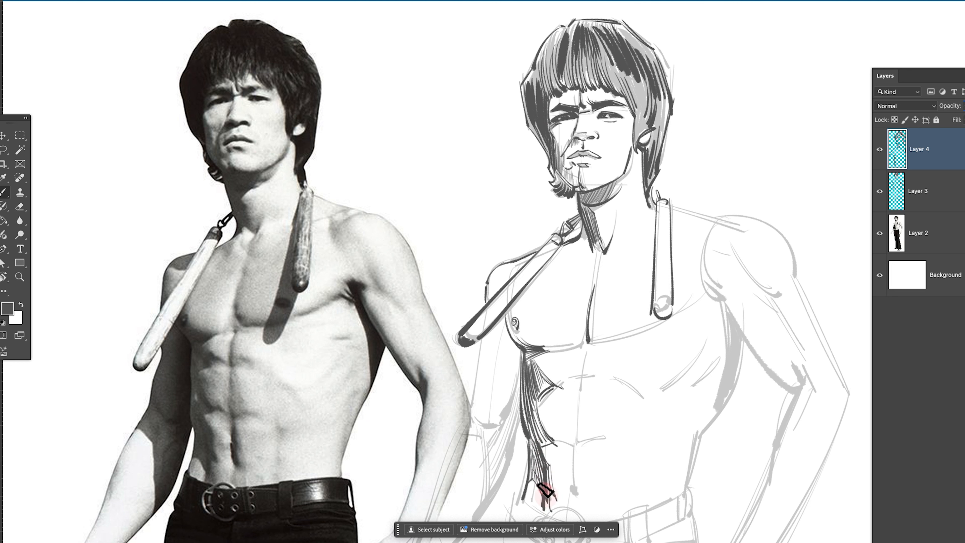
left_click_drag(546, 490, 538, 441)
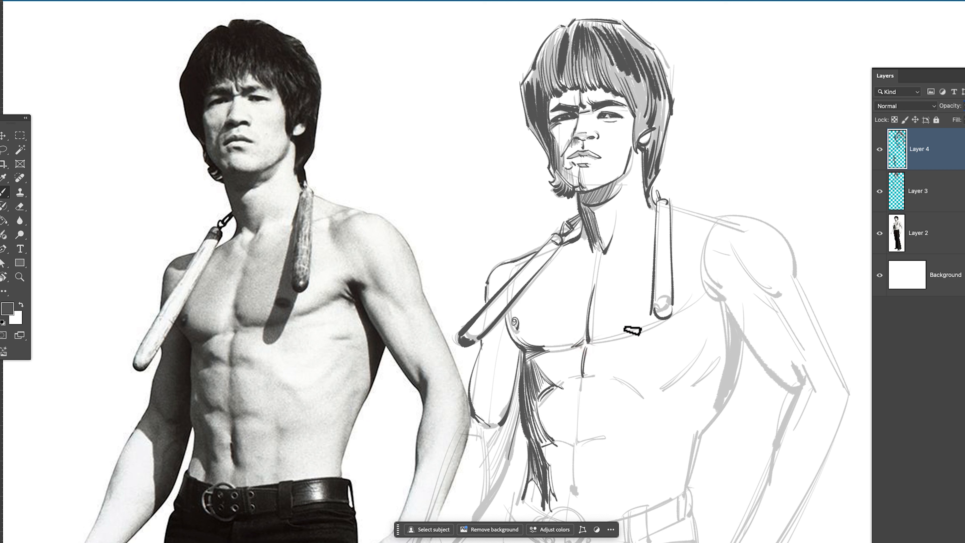
Draw the lower edge of the lit pectoral, the dark armpit crease and the side contour beneath the arm
key("super+z")
mouse_move(691, 304)
left_mouse_down()
mouse_move(606, 340)
mouse_move(722, 298)
mouse_move(729, 382)
left_mouse_up()
key("super+z")
left_click_drag(699, 286, 728, 341)
left_click_drag(724, 408, 744, 332)
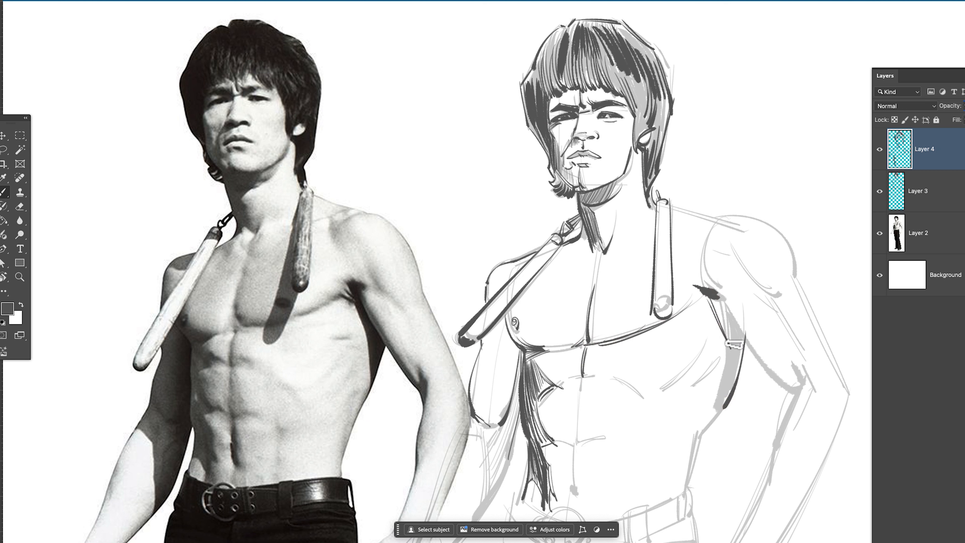
Darken the armpit shadow beside the lit side of the chest and draw the underside of the upper arm to the elbow crease
left_click_drag(720, 298, 796, 393)
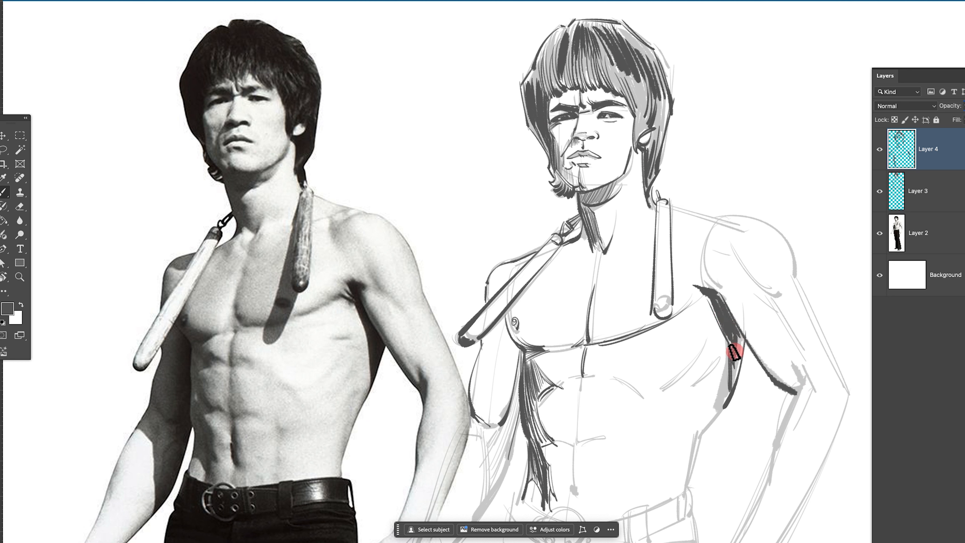
left_click_drag(734, 352, 740, 379)
key("super+z")
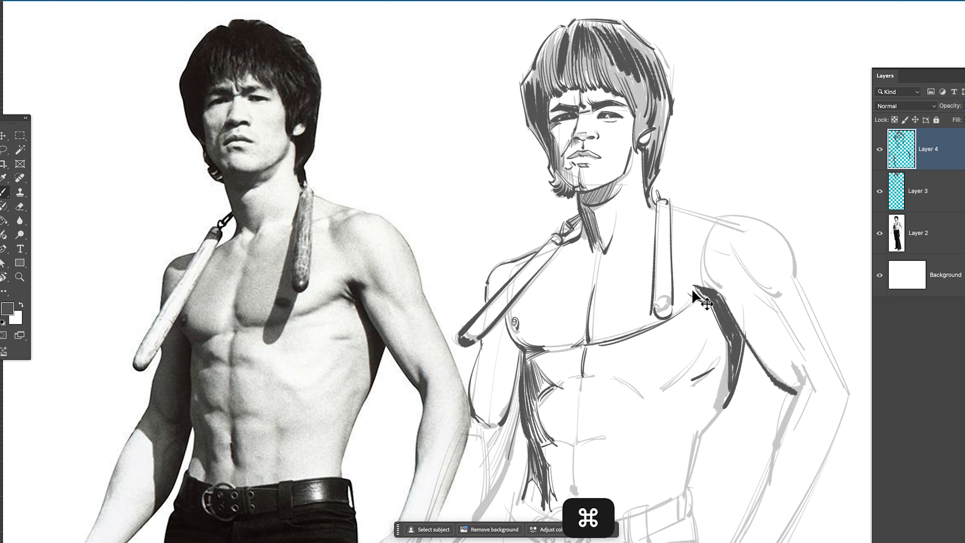
Draw the shoulder line from the hanging nunchaku stick over the deltoid and continue the outer arm contour to the elbow
left_click_drag(669, 204, 719, 217)
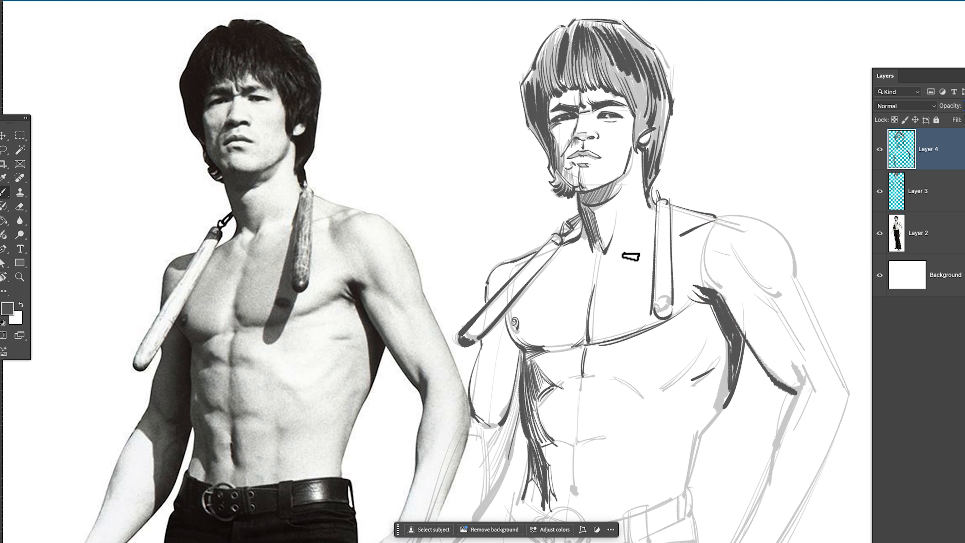
key("super+z")
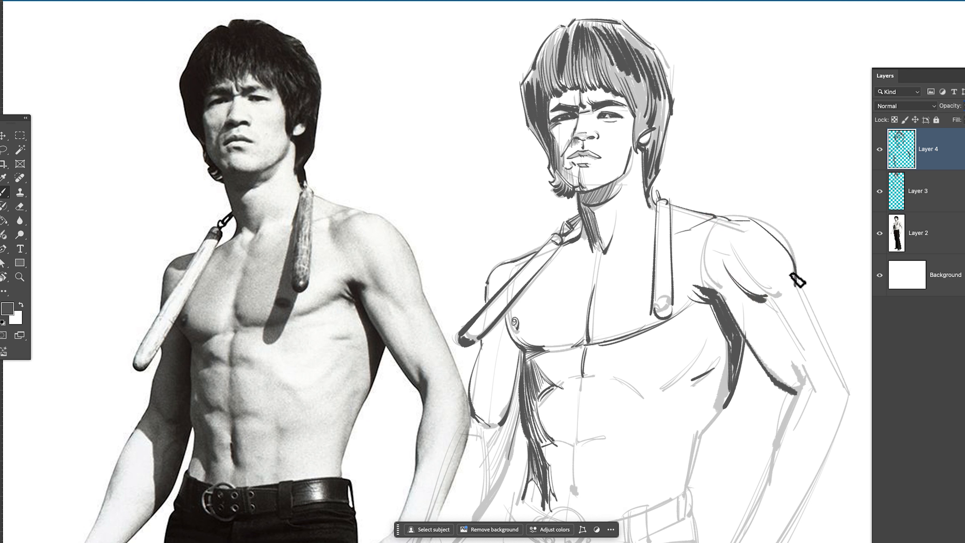
left_click_drag(797, 280, 844, 397)
key("super+z")
left_click_drag(797, 281, 844, 411)
key("super+z")
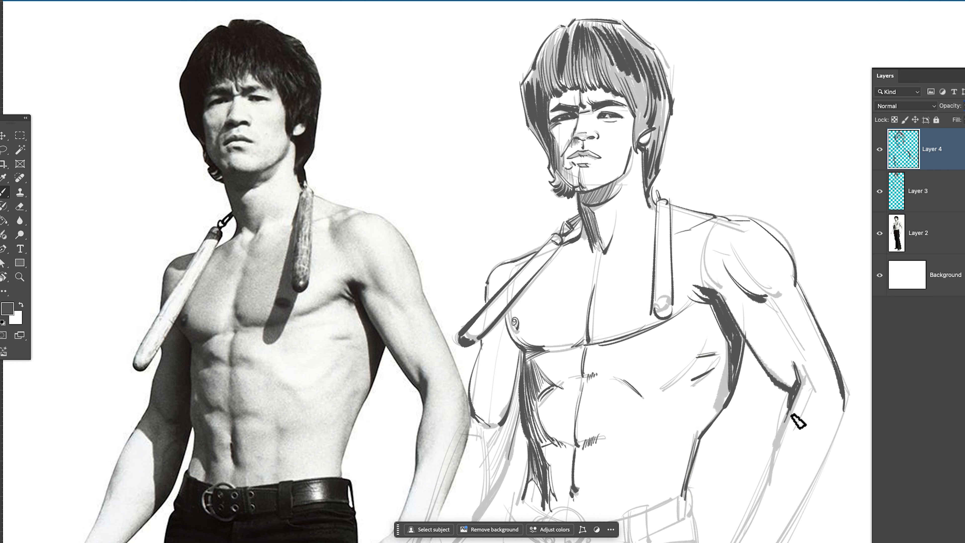
Outline both edges of the forearm from the elbow to the wrist, with a heavier stroke along the outer edge
key("super+minus")
key("space")
left_click_drag(676, 487, 733, 412)
key("b")
left_click_drag(791, 294, 739, 407)
left_click_drag(753, 290, 734, 383)
key("super+z")
left_click_drag(753, 291, 734, 342)
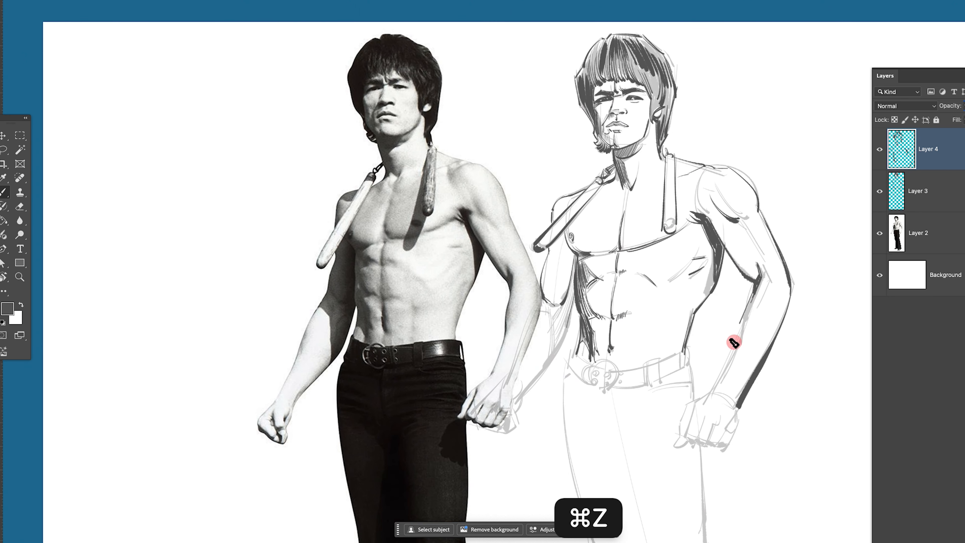
left_click_drag(710, 394, 734, 343)
Outline the clenched fist at the end of the forearm, including the knuckles, finger divisions and thumb
left_click_drag(694, 404, 683, 436)
key("super+z")
left_click_drag(695, 403, 689, 434)
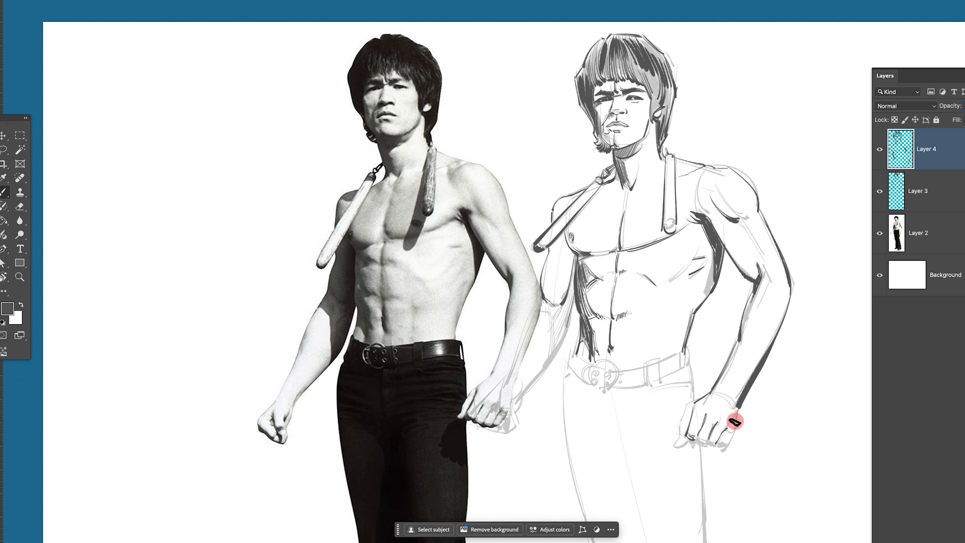
left_click_drag(733, 429, 723, 443)
left_click_drag(722, 444, 712, 446)
left_click_drag(692, 403, 679, 435)
mouse_move(680, 436)
left_mouse_down()
mouse_move(674, 446)
mouse_move(685, 441)
left_mouse_up()
left_click_drag(704, 397, 695, 402)
key("super+z")
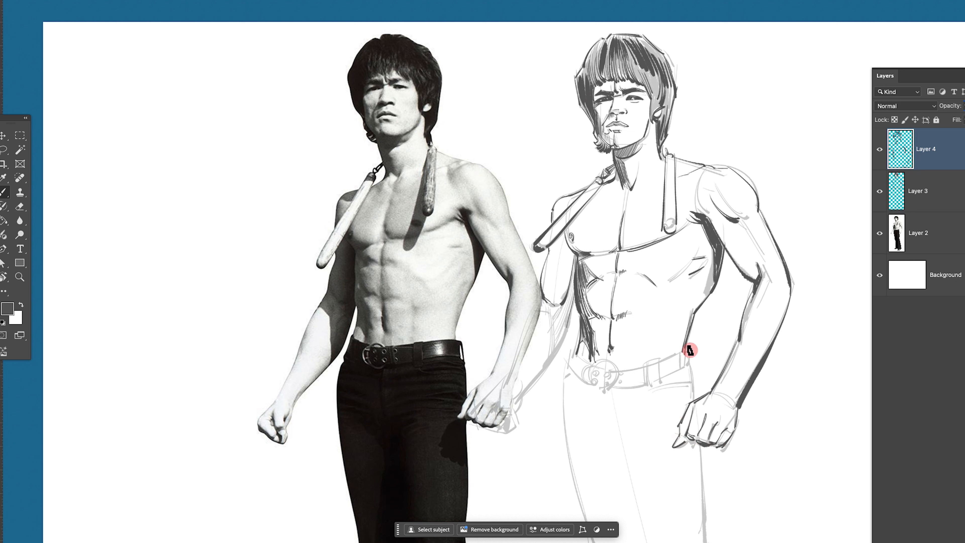